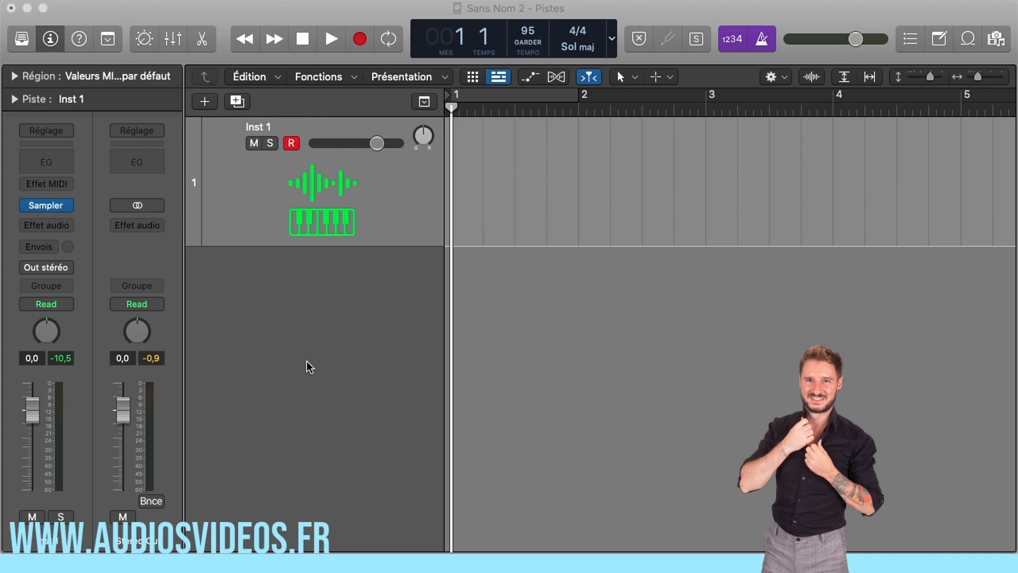
# - Record a four-bar MIDI melody on the Inst 1 track and set the cycle range to bars 1 to 5
pyautogui.press('r')
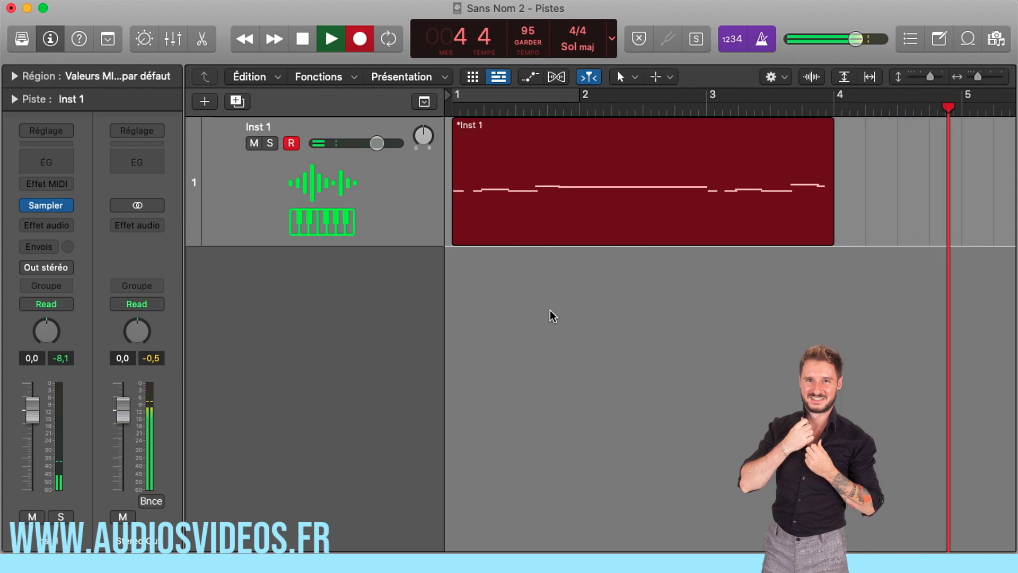
pyautogui.press('space')
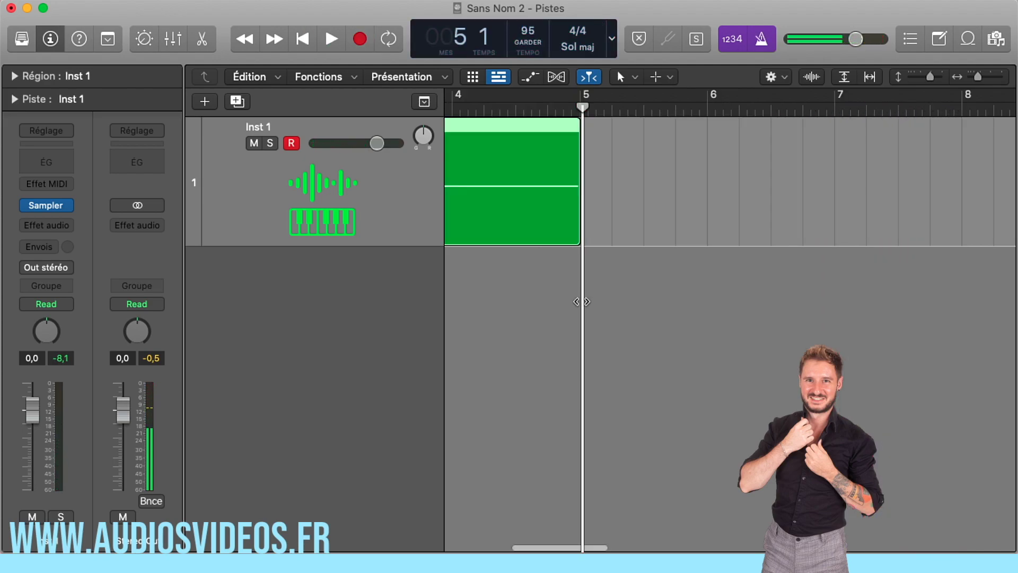
pyautogui.scroll(-5, 582, 300)
pyautogui.click(518, 98)
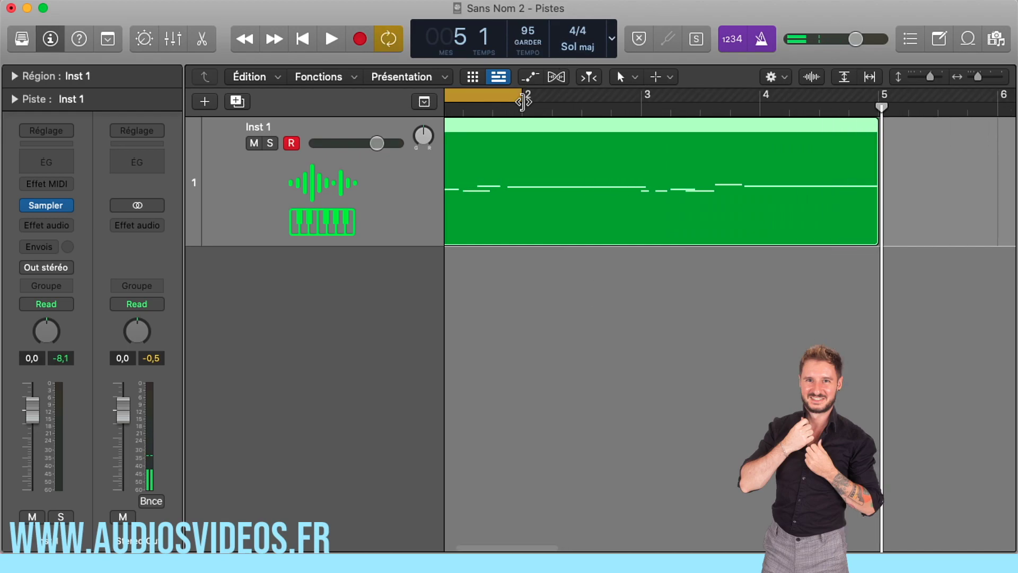
pyautogui.moveTo(522, 96); pyautogui.dragTo(883, 104)
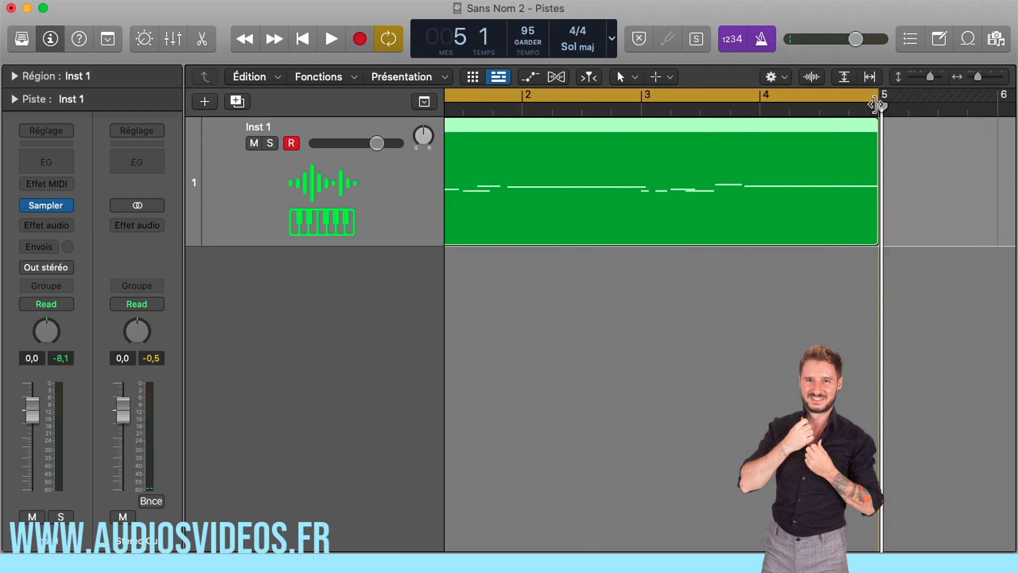
# - Open the recorded Inst 1 region in the piano roll and quantize its notes to sixteenth notes (Double croche)
pyautogui.doubleClick(675, 132)
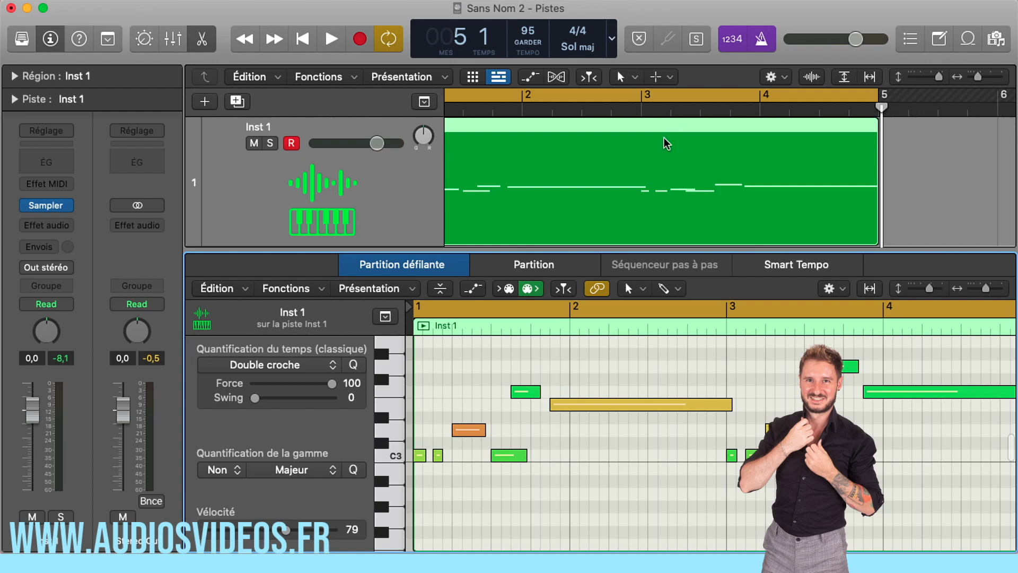
pyautogui.click(481, 429)
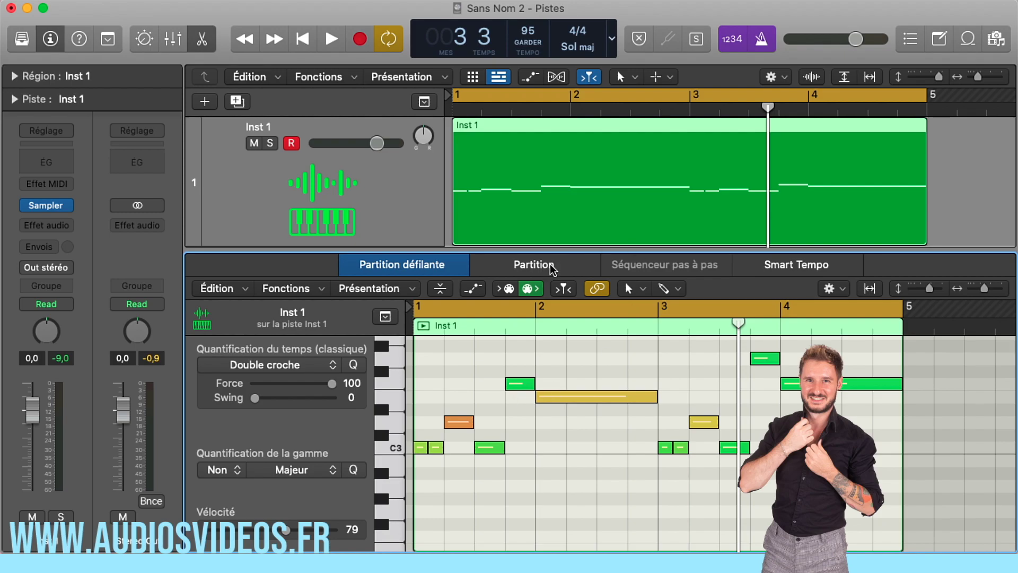
# - Show the Inst 1 region as musical notation and return the playhead to bar 1
pyautogui.click(563, 268)
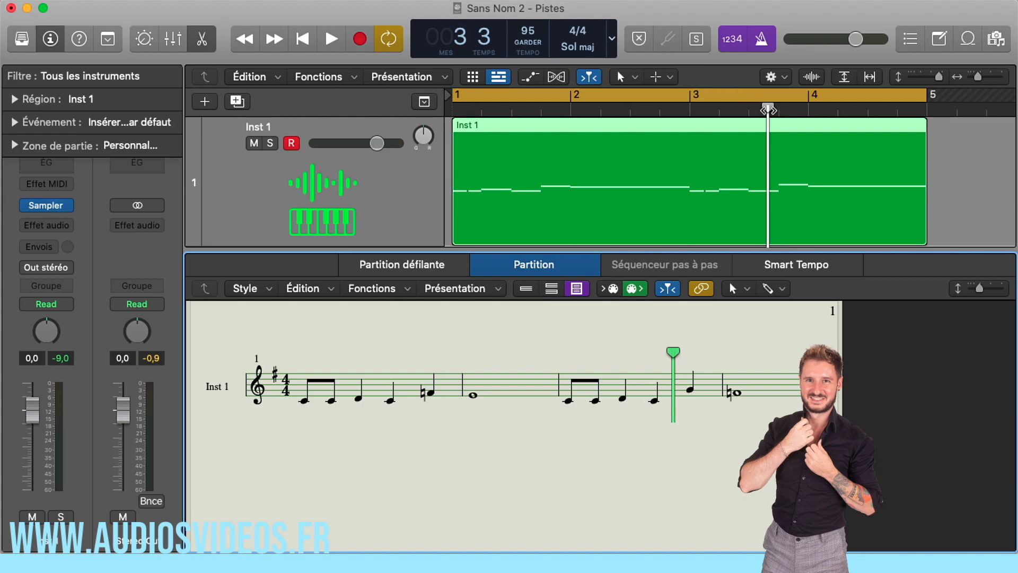
pyautogui.moveTo(766, 108); pyautogui.dragTo(442, 96)
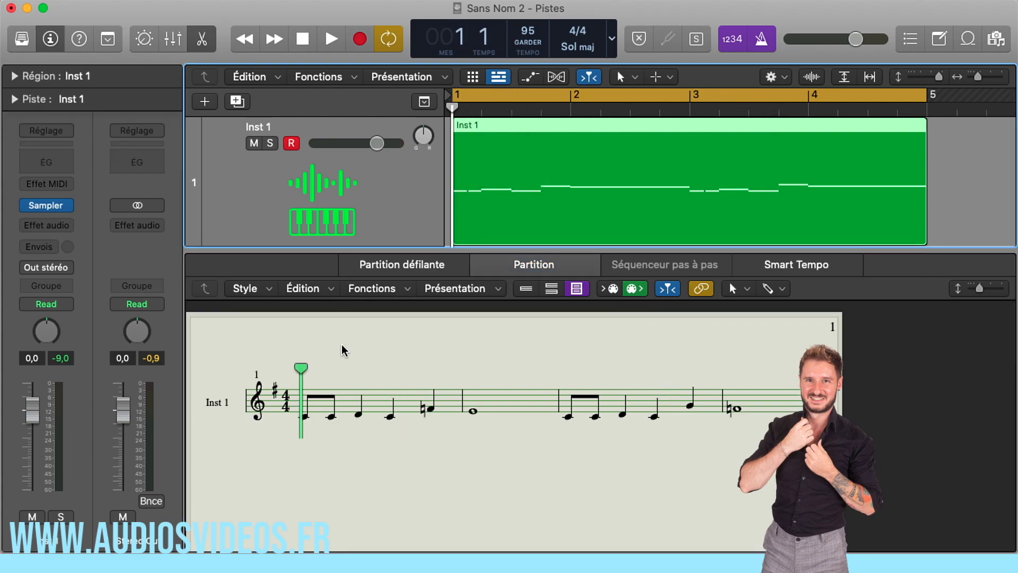
pyautogui.click(215, 409)
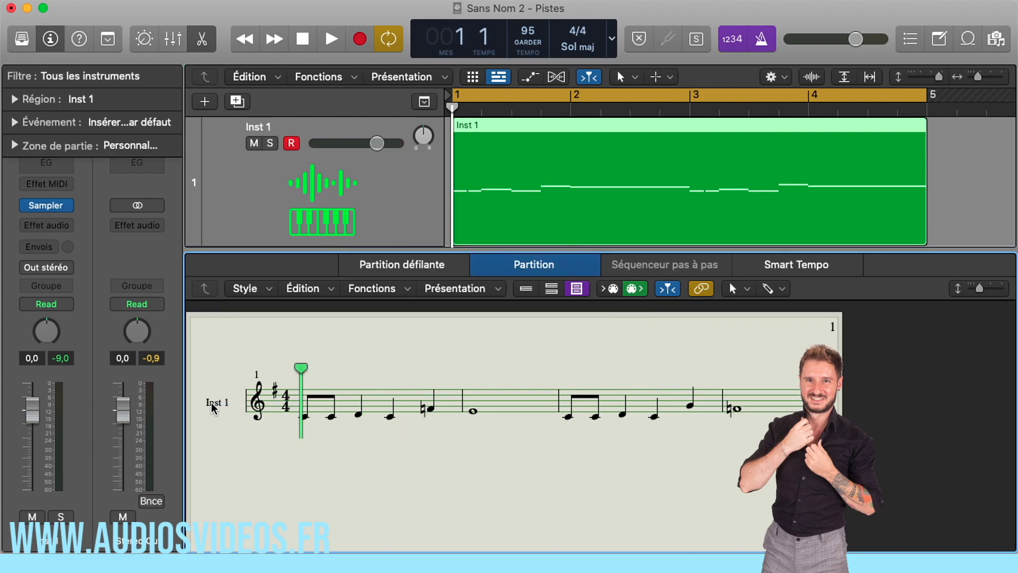
# - Compare the score's linear, wrapped and page views, finishing in the linear view
pyautogui.click(517, 289)
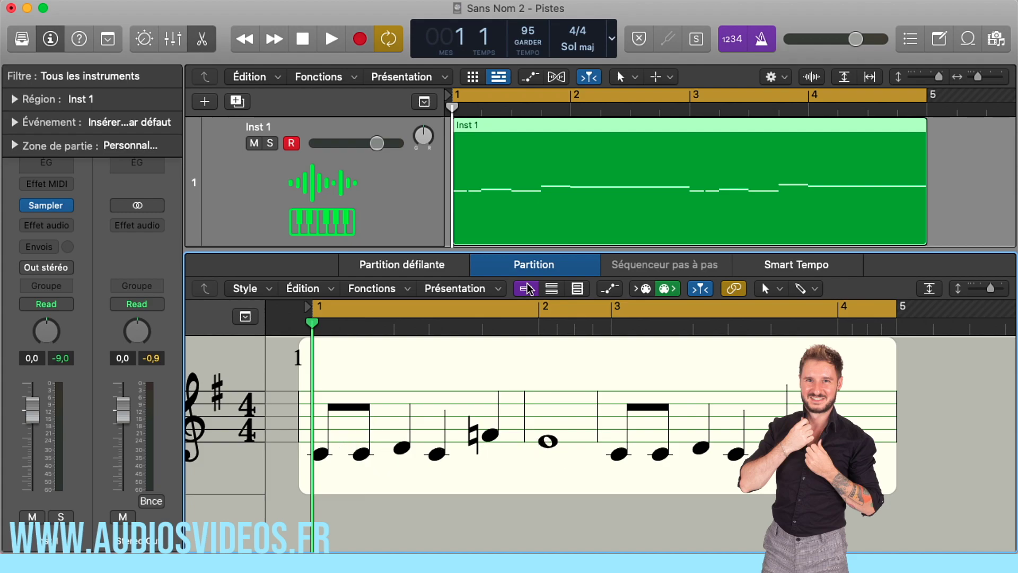
pyautogui.click(552, 290)
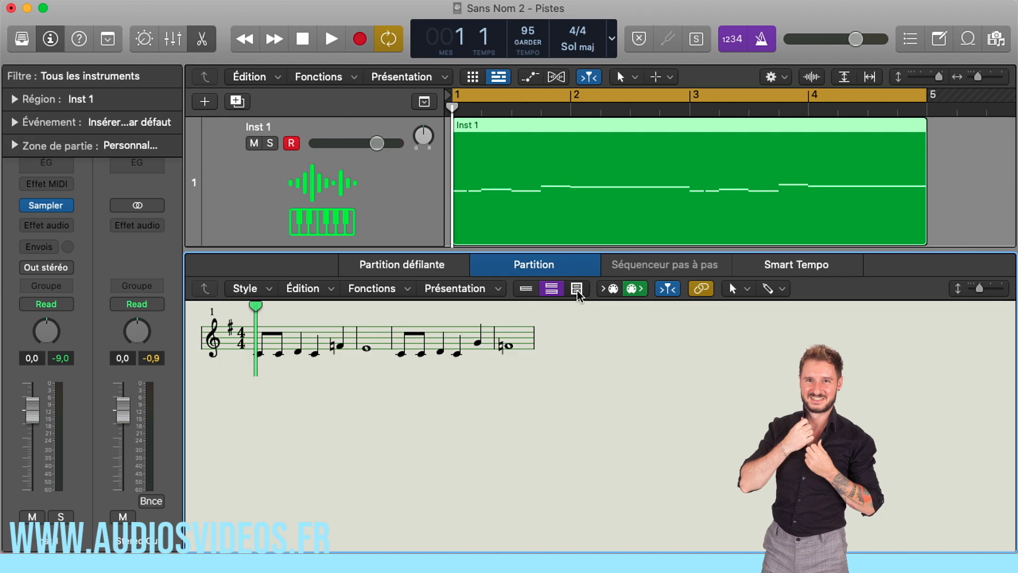
pyautogui.click(576, 289)
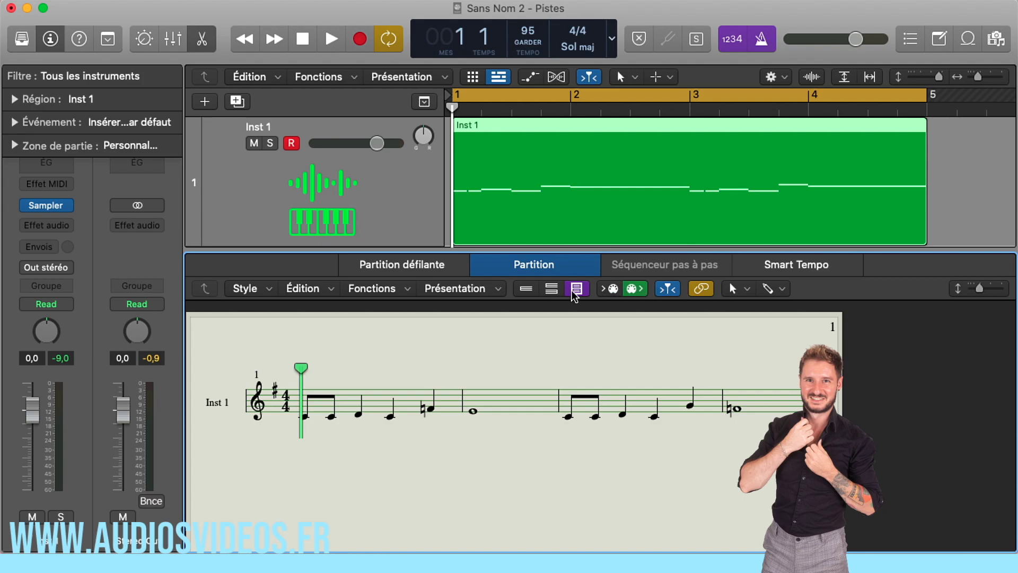
pyautogui.scroll(-3, 386, 185)
pyautogui.scroll(2, 387, 187)
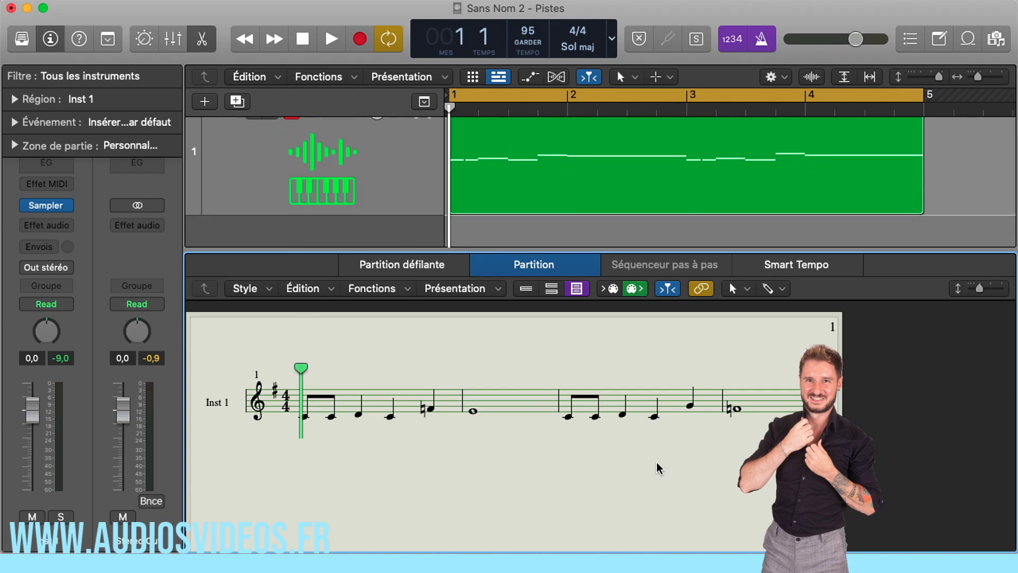
pyautogui.click(526, 288)
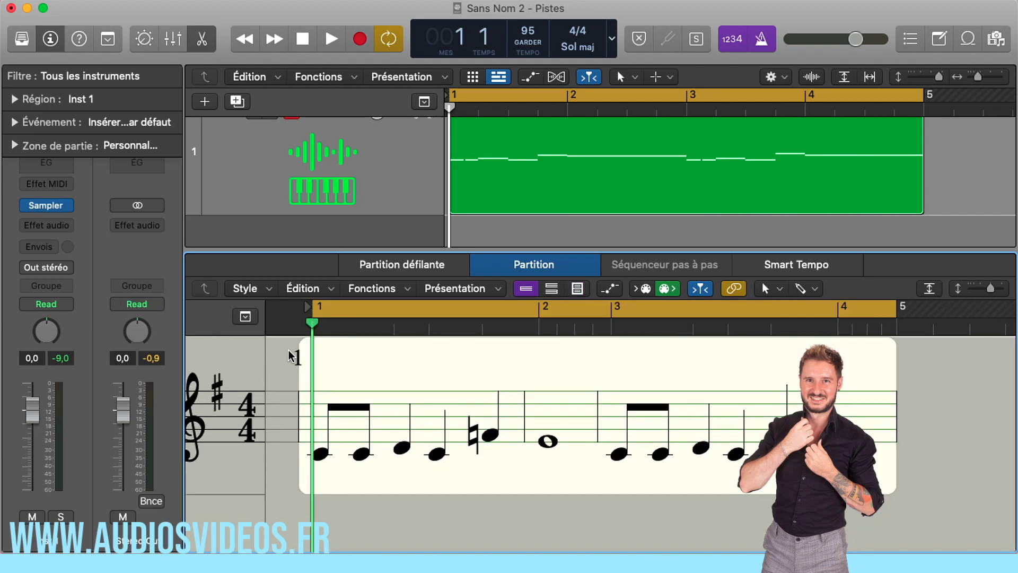
# - Expand the part box (Zone de partie), look through all symbol groups and restrict it to the note group
pyautogui.click(369, 371)
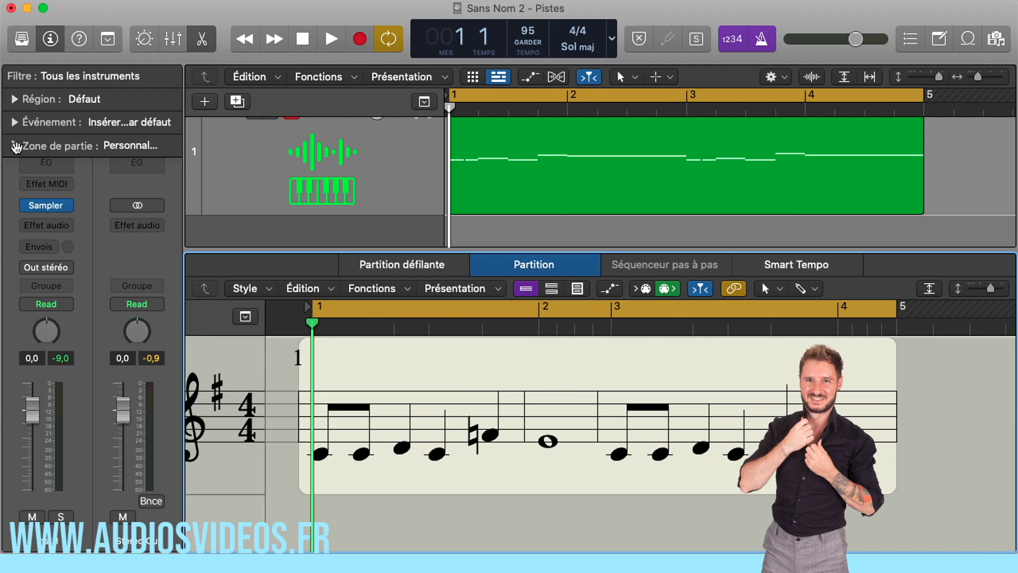
pyautogui.click(15, 145)
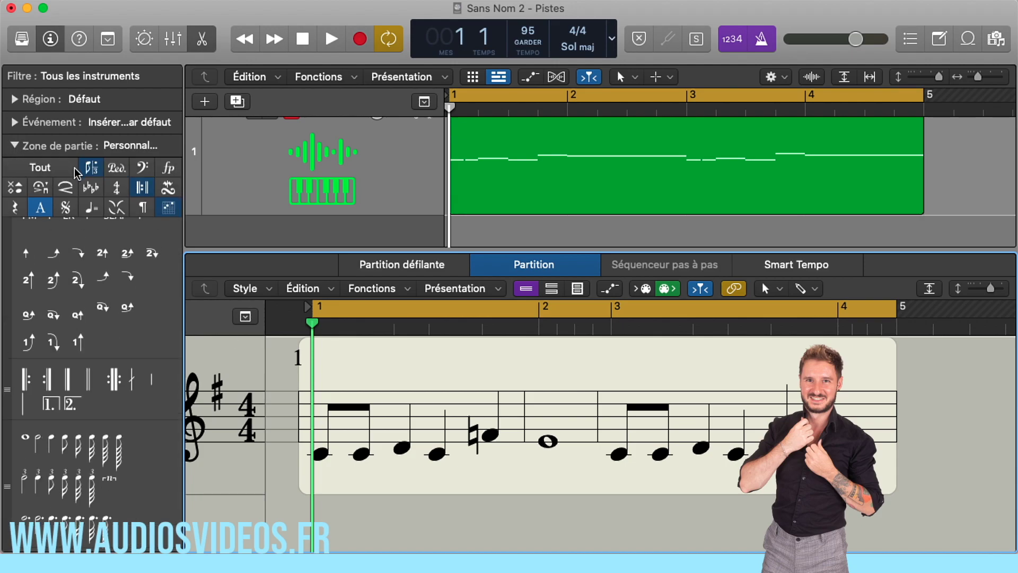
pyautogui.click(41, 167)
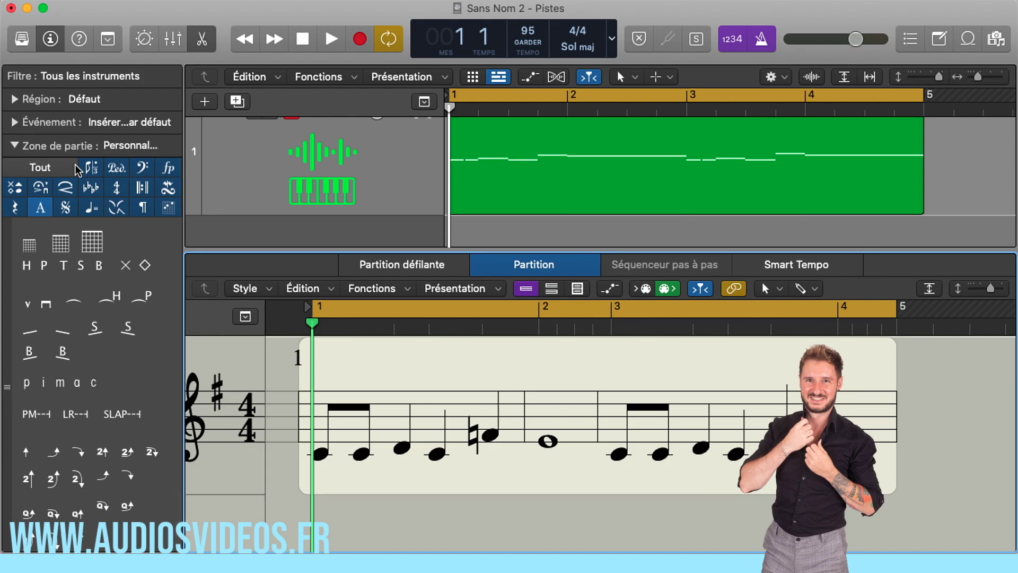
pyautogui.scroll(-10, 77, 389)
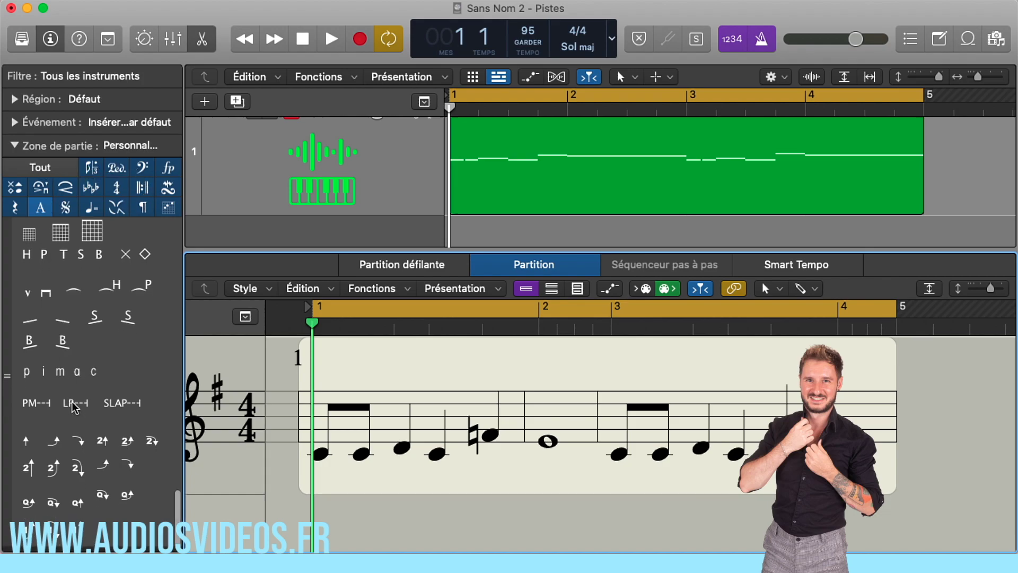
pyautogui.scroll(10, 75, 408)
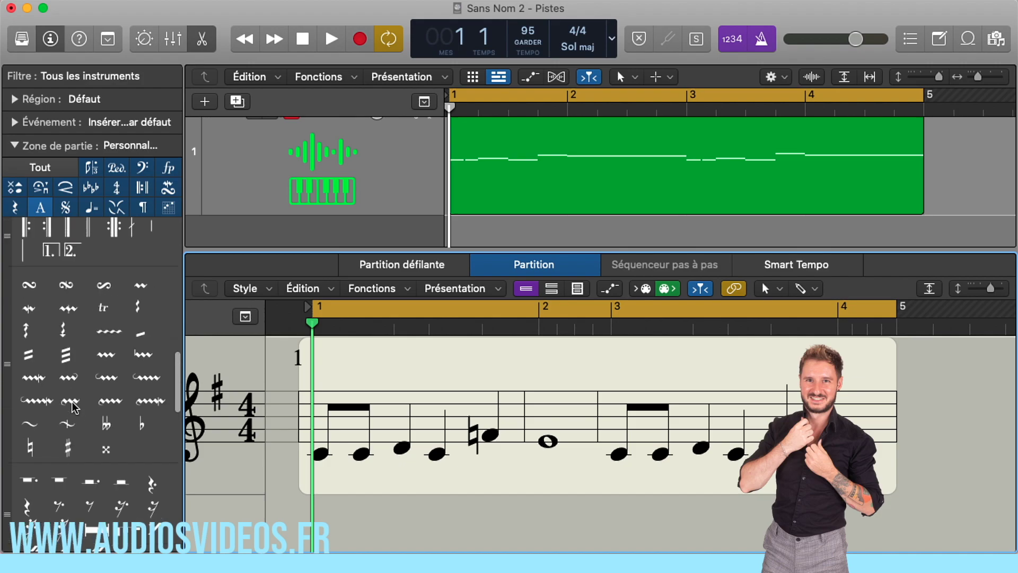
pyautogui.click(98, 173)
pyautogui.click(40, 169)
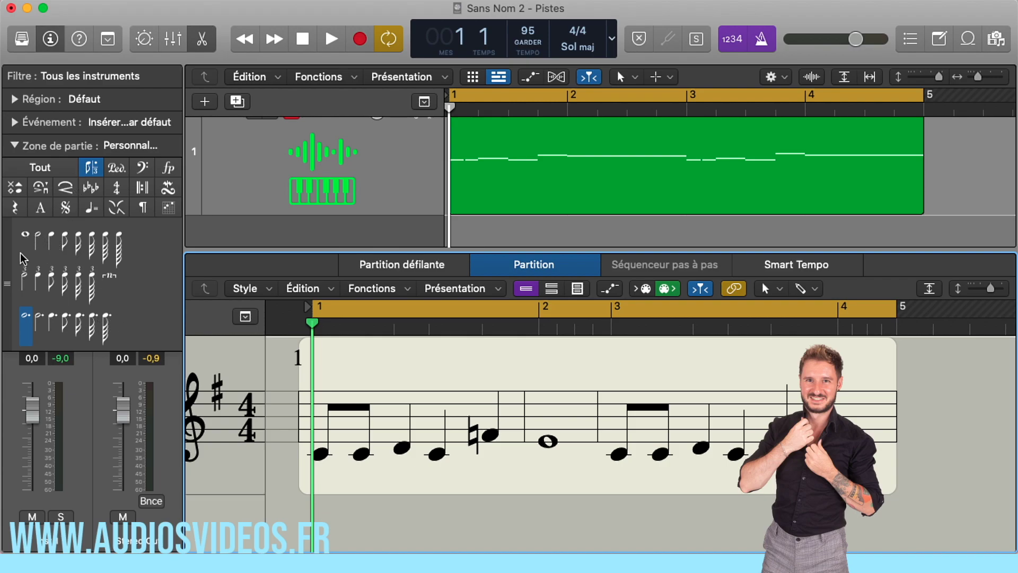
# - Insert a whole note on beat 2 of bar 1 and lower it to G sharp, playing the bar to check
pyautogui.moveTo(28, 238); pyautogui.dragTo(401, 382)
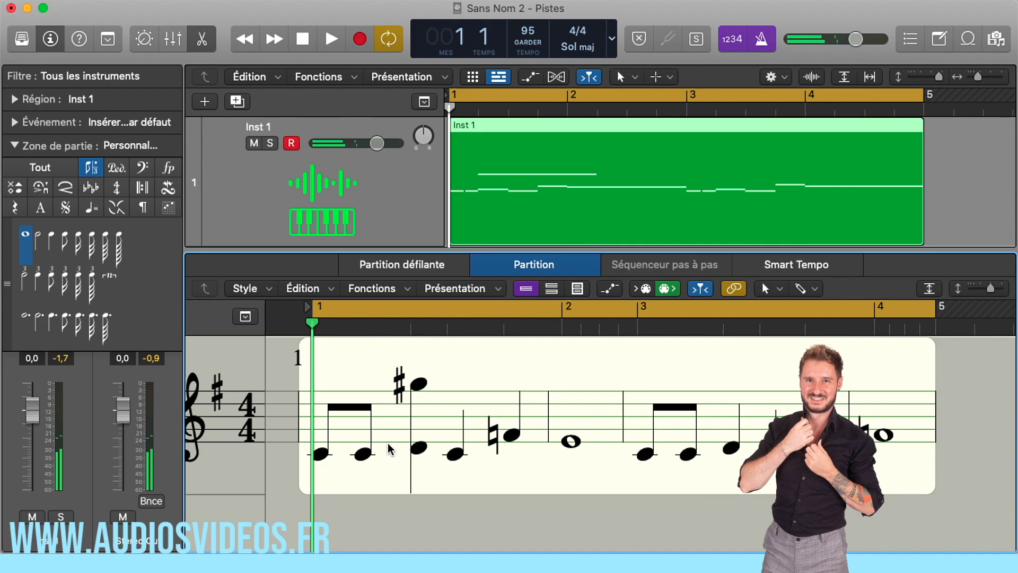
pyautogui.press('space')
pyautogui.press('space')
pyautogui.moveTo(419, 383); pyautogui.dragTo(419, 428)
pyautogui.press('space')
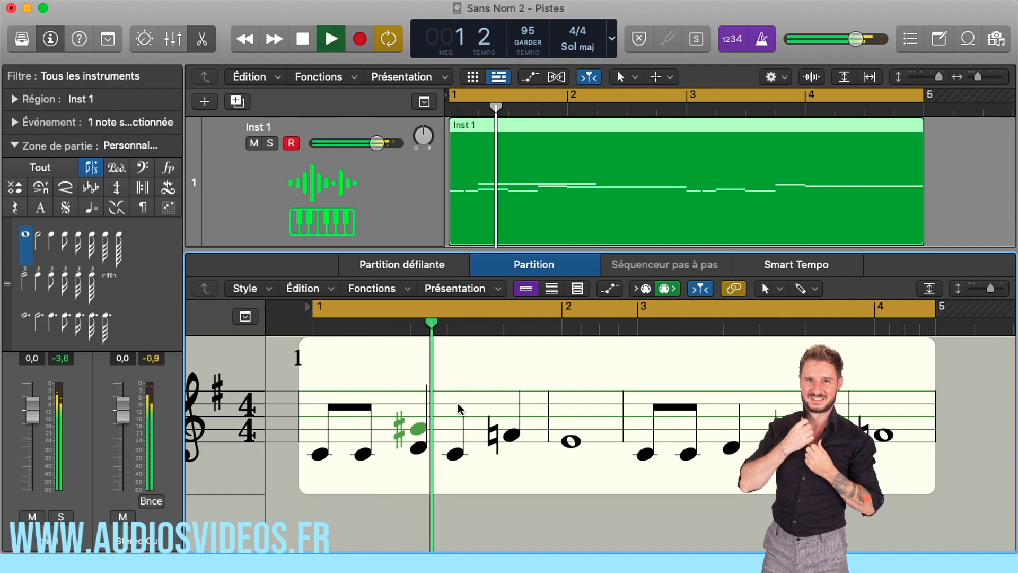
pyautogui.press('space')
# - Move the inserted note an eighth note later and set its pitch to B, playing bar 1 to check it
pyautogui.moveTo(419, 428); pyautogui.dragTo(450, 409)
pyautogui.press('space')
pyautogui.press('space')
pyautogui.press('space')
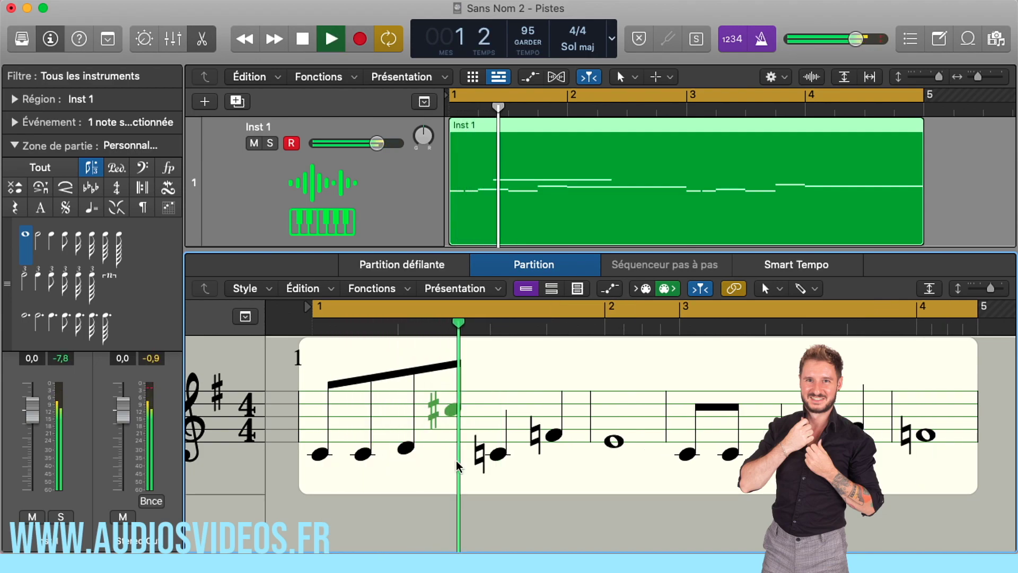
pyautogui.press('space')
pyautogui.moveTo(451, 413); pyautogui.dragTo(449, 425)
pyautogui.press('space')
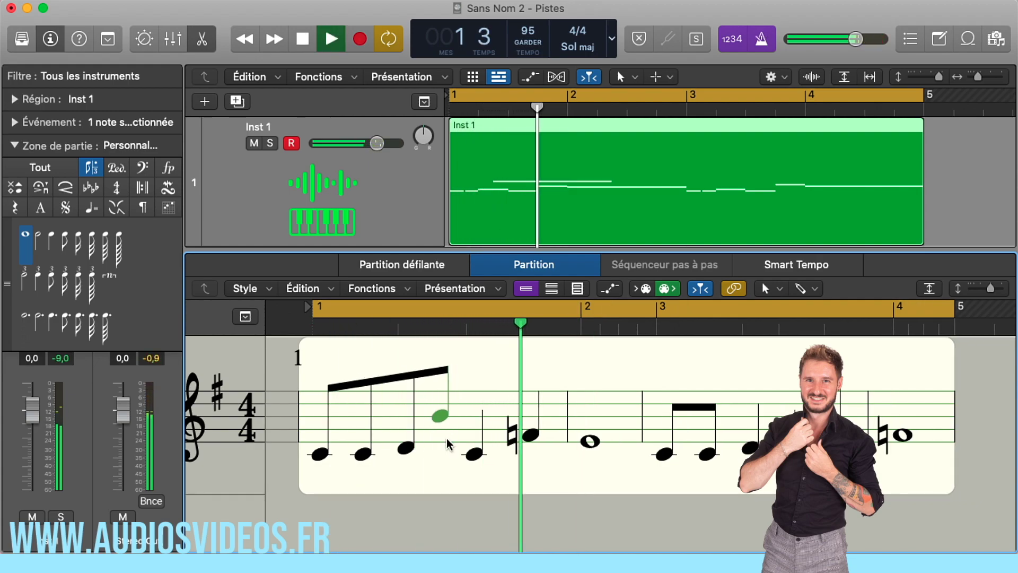
pyautogui.press('space')
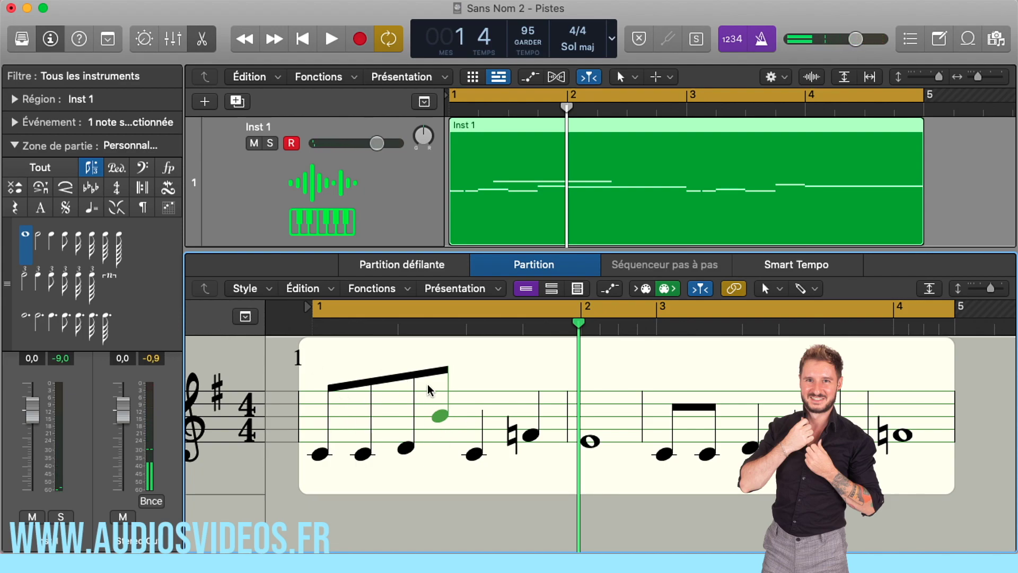
# - Find and audition the inserted note in the piano roll, and return to the score notation
pyautogui.click(412, 268)
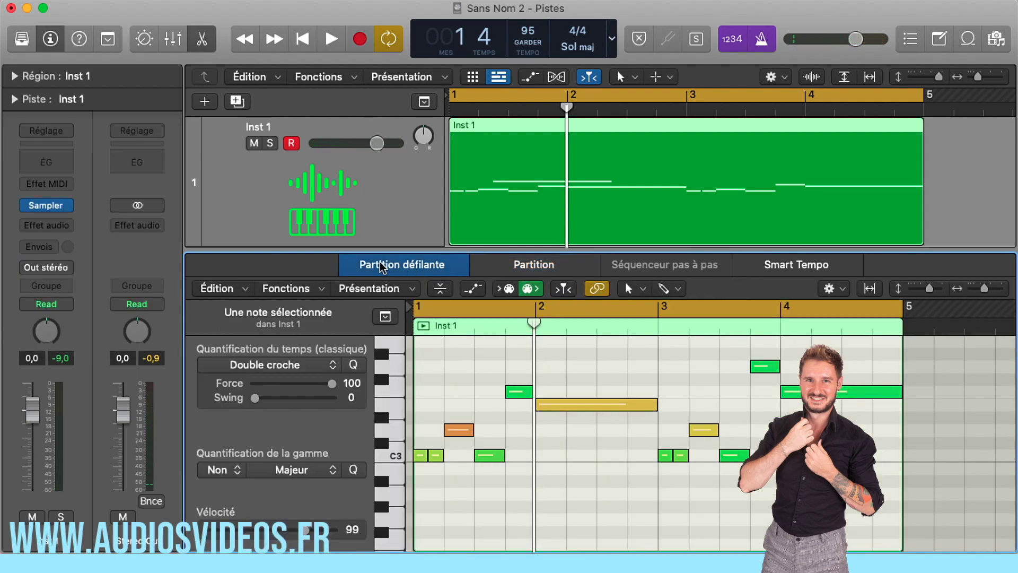
pyautogui.scroll(5, 457, 429)
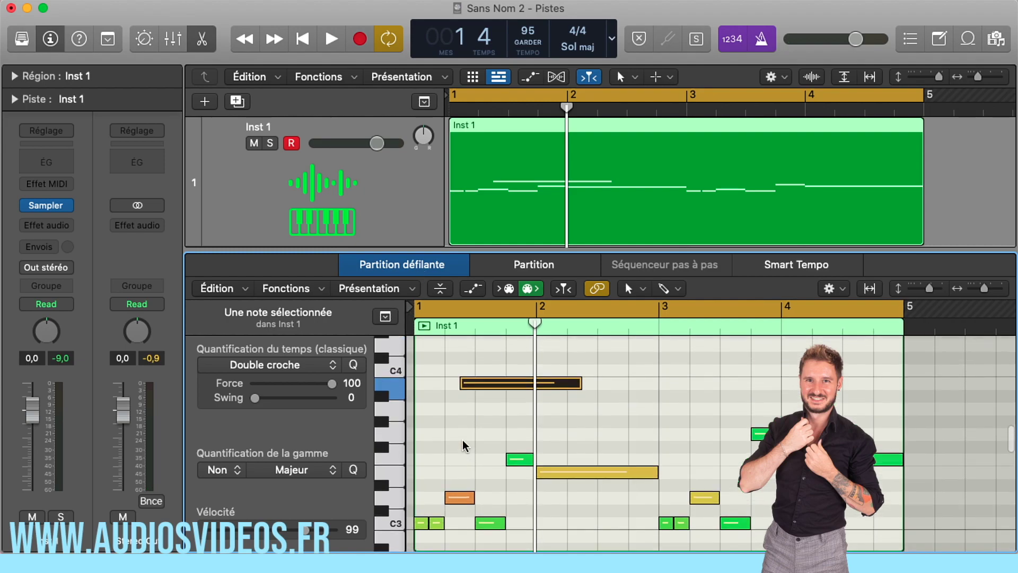
pyautogui.click(493, 429)
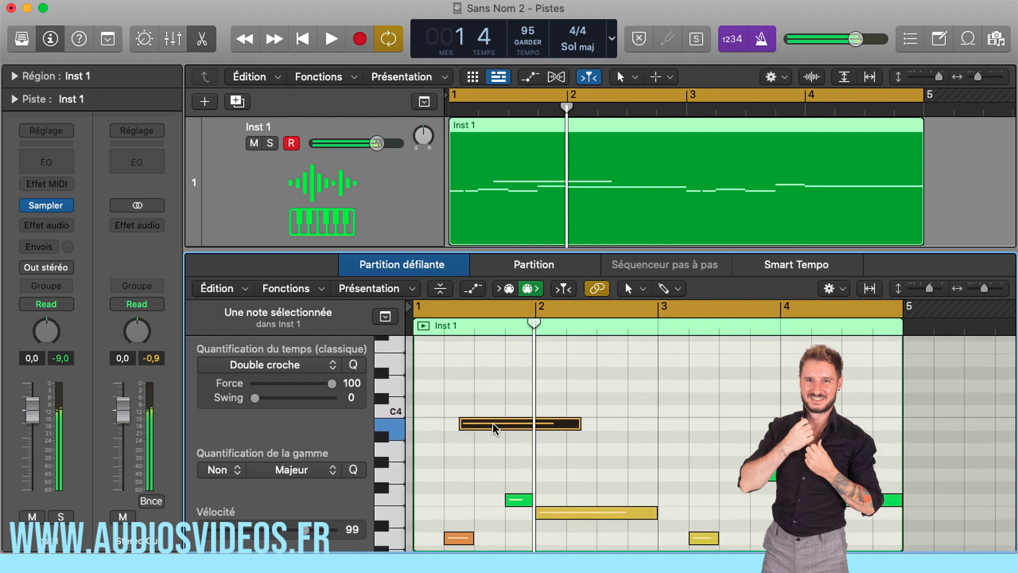
pyautogui.click(522, 264)
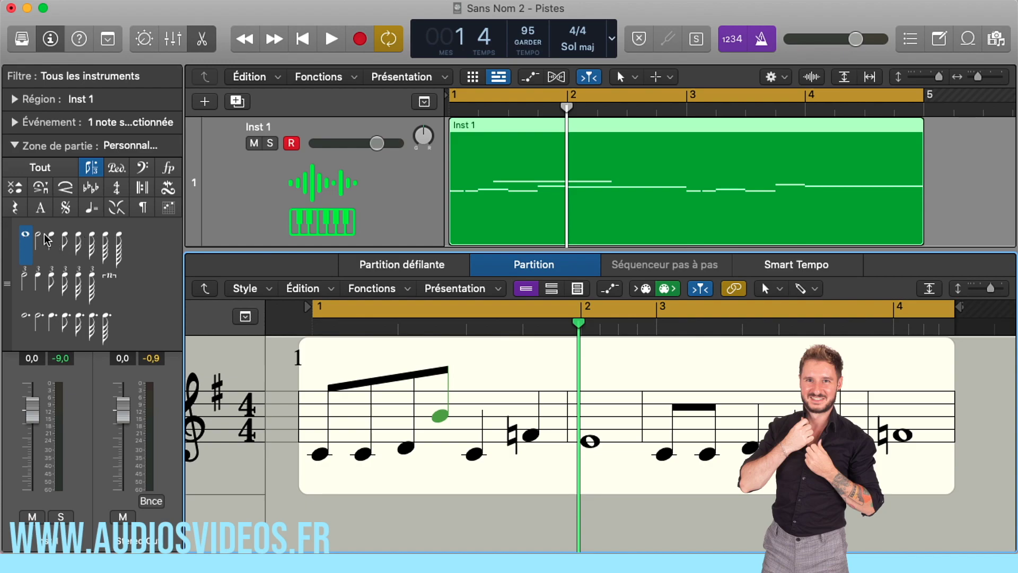
# - Show the text symbol group in the part box and add a DATE text above the end of bar 4
pyautogui.click(92, 162)
pyautogui.click(41, 209)
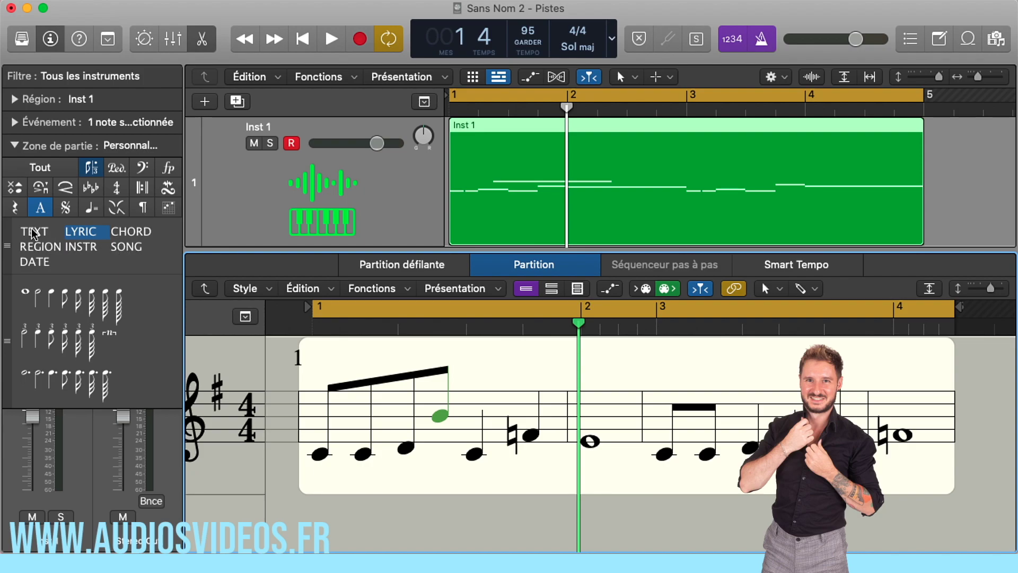
pyautogui.moveTo(32, 267); pyautogui.dragTo(929, 365)
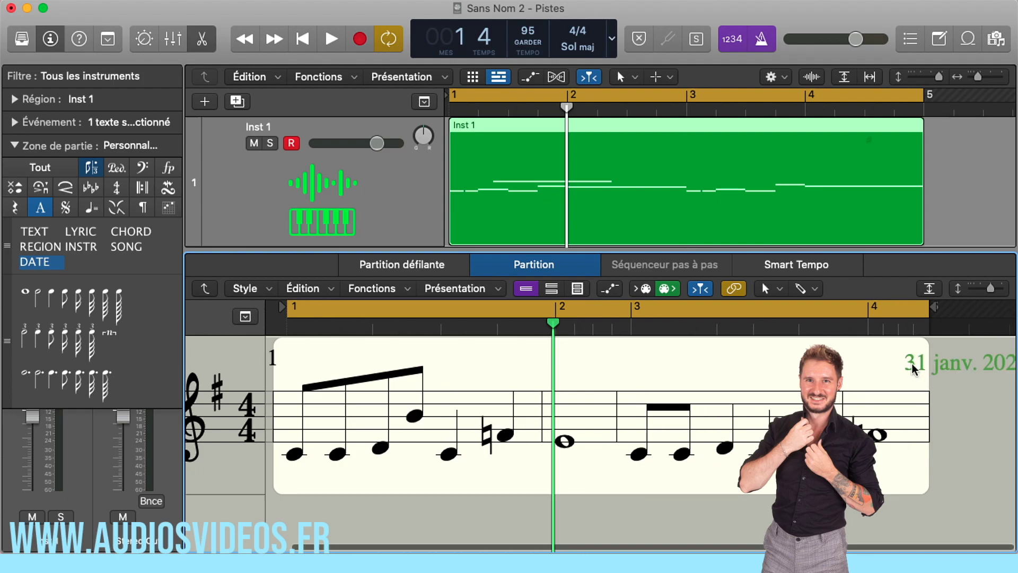
# - Switch the score to page view and raise the date text beneath the page number
pyautogui.click(551, 289)
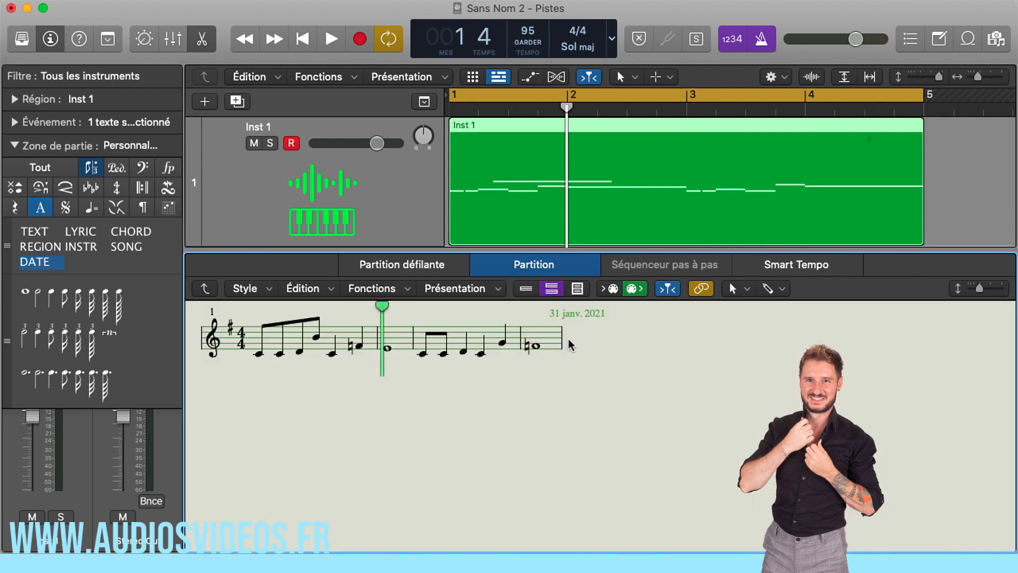
pyautogui.click(577, 289)
pyautogui.moveTo(790, 375); pyautogui.dragTo(787, 352)
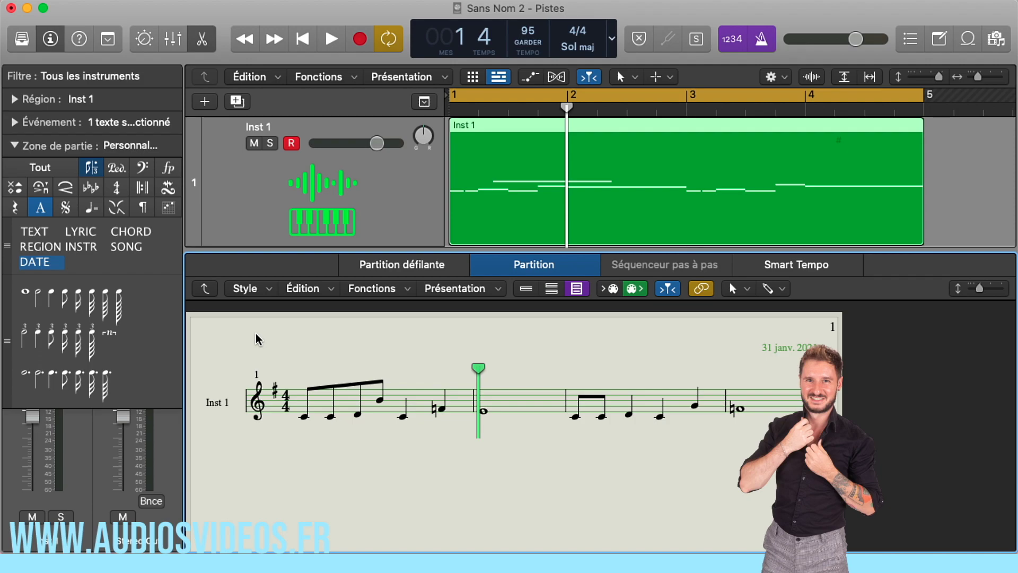
# - Add a SONG text object centred above the staff and convert it to standard text reading TEST MUSIQUE
pyautogui.moveTo(130, 253); pyautogui.dragTo(504, 344)
pyautogui.doubleClick(501, 345)
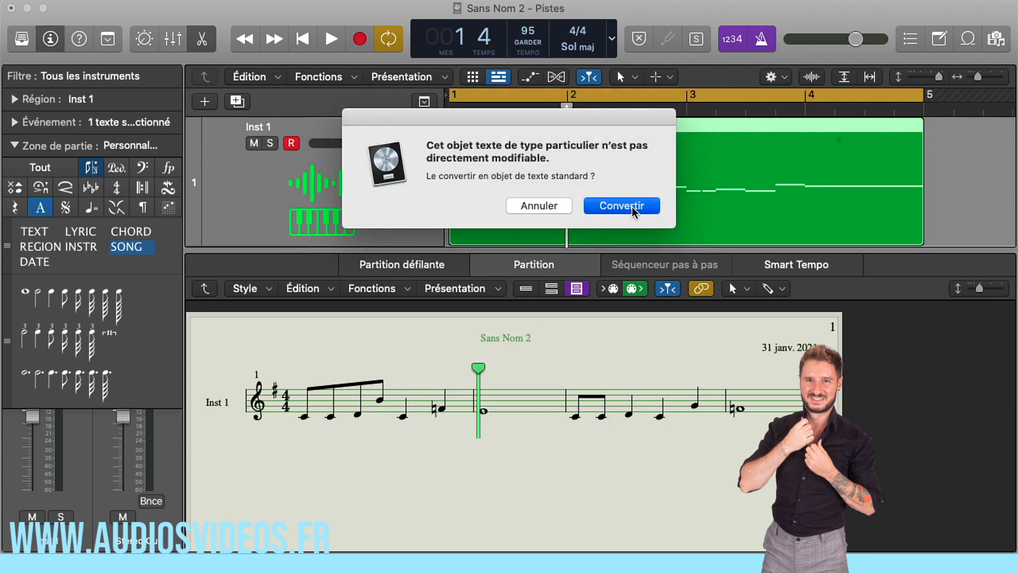
pyautogui.click(622, 206)
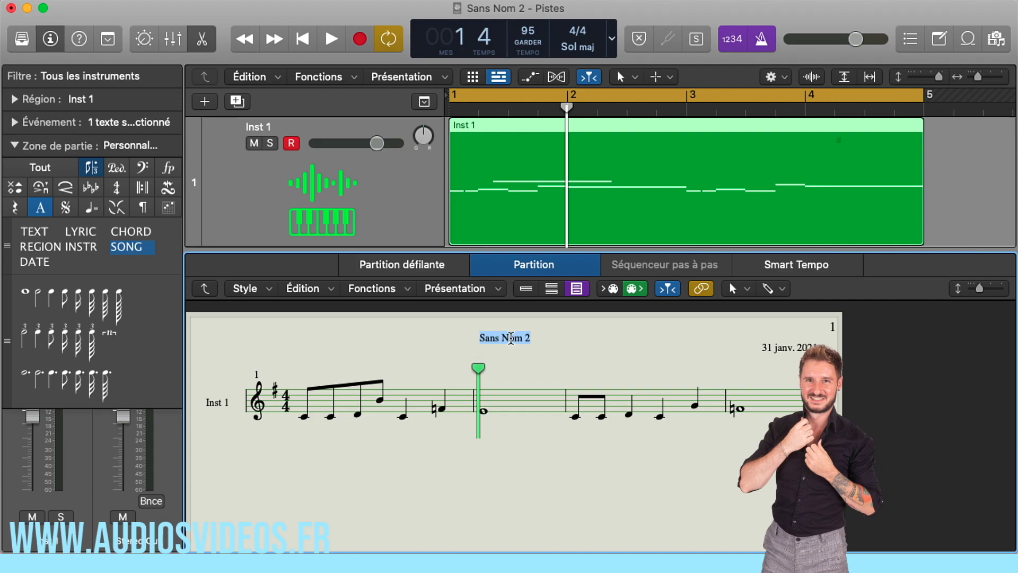
pyautogui.write('TEST MUSIQUE')
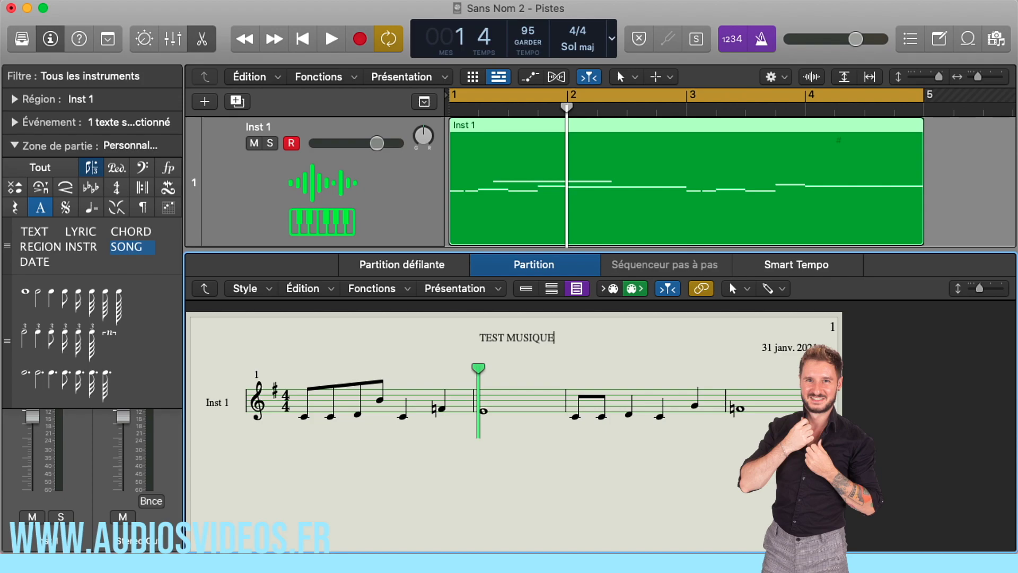
pyautogui.click(520, 447)
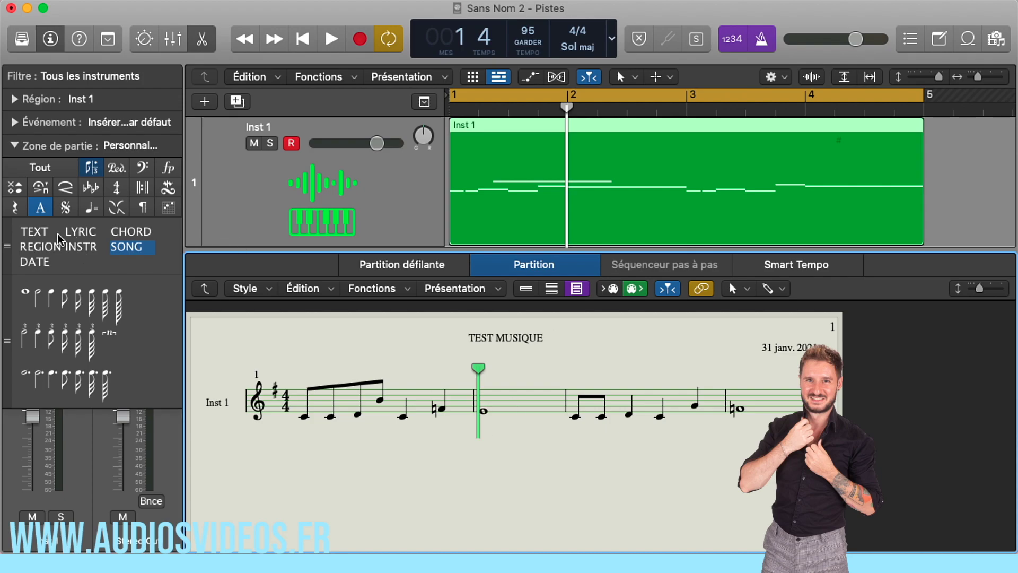
# - Add the lyrics "Joy" and "eux" beneath the first two notes of bar 1 and align them on one line
pyautogui.moveTo(36, 232); pyautogui.dragTo(307, 431)
pyautogui.moveTo(301, 438); pyautogui.dragTo(301, 438)
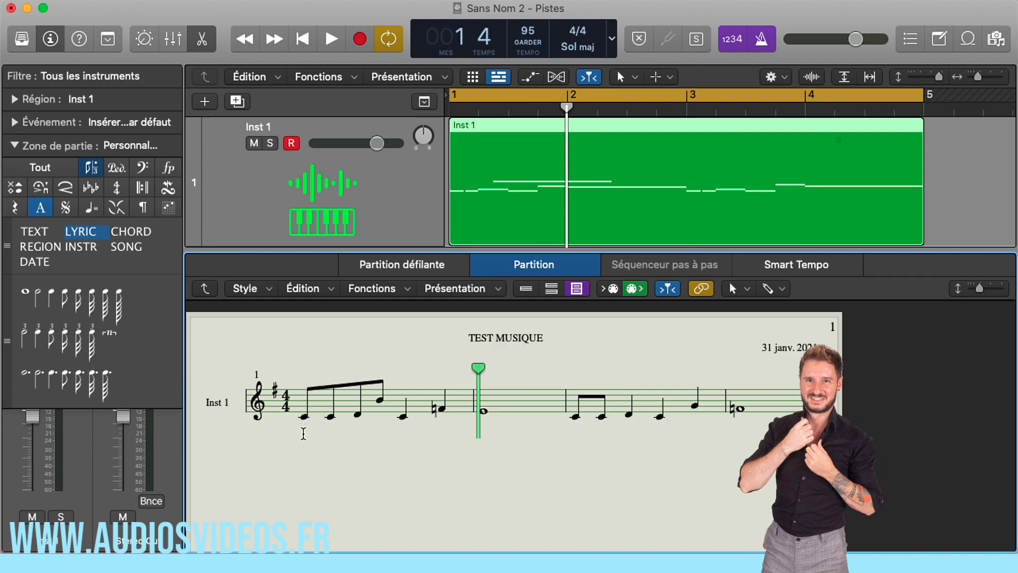
pyautogui.write('Joy')
pyautogui.press('Return')
pyautogui.moveTo(329, 445); pyautogui.dragTo(328, 445)
pyautogui.write('eux')
pyautogui.press('Return')
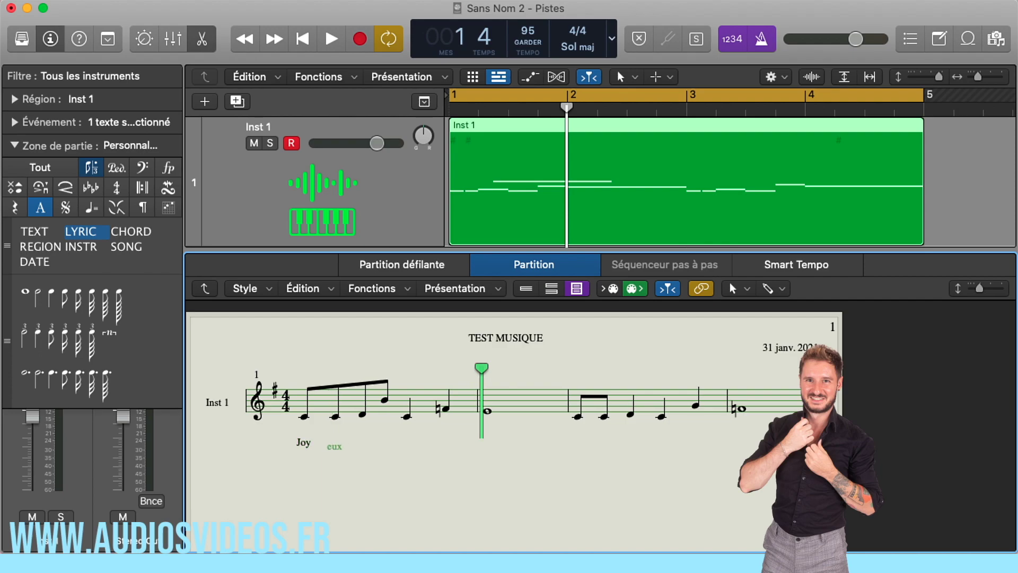
pyautogui.click(334, 446)
# - Rename the Inst 1 track as PIANO so the staff carries that instrument name
pyautogui.click(81, 246)
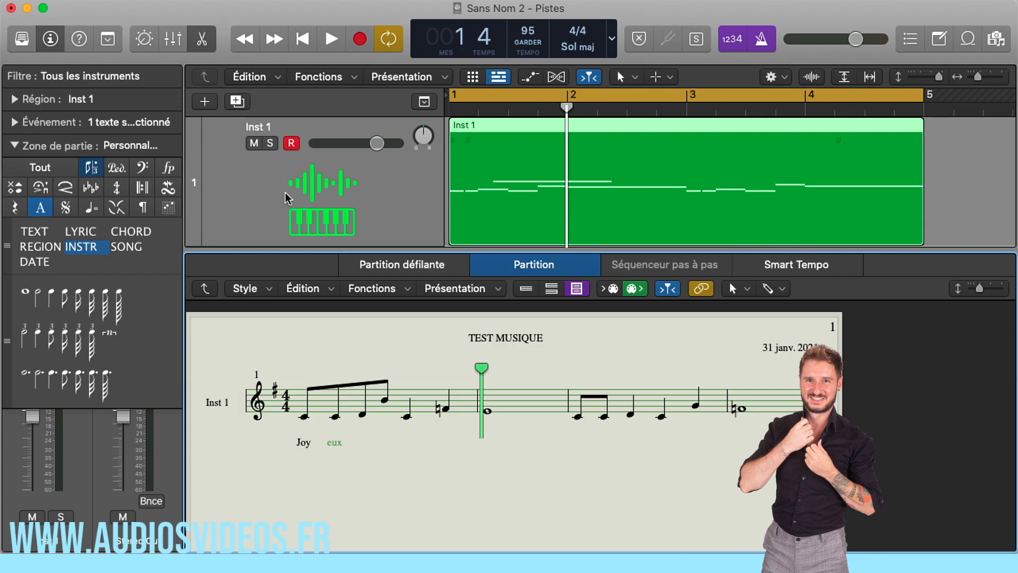
pyautogui.doubleClick(259, 123)
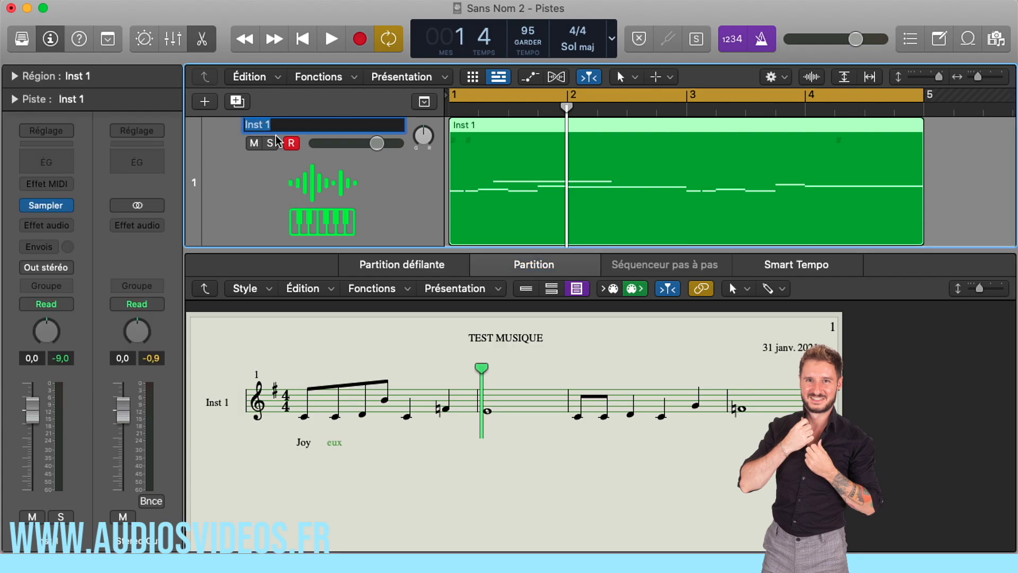
pyautogui.write('PINA')
pyautogui.press('BackSpace')
pyautogui.press('BackSpace')
pyautogui.write('ANO')
pyautogui.press('Return')
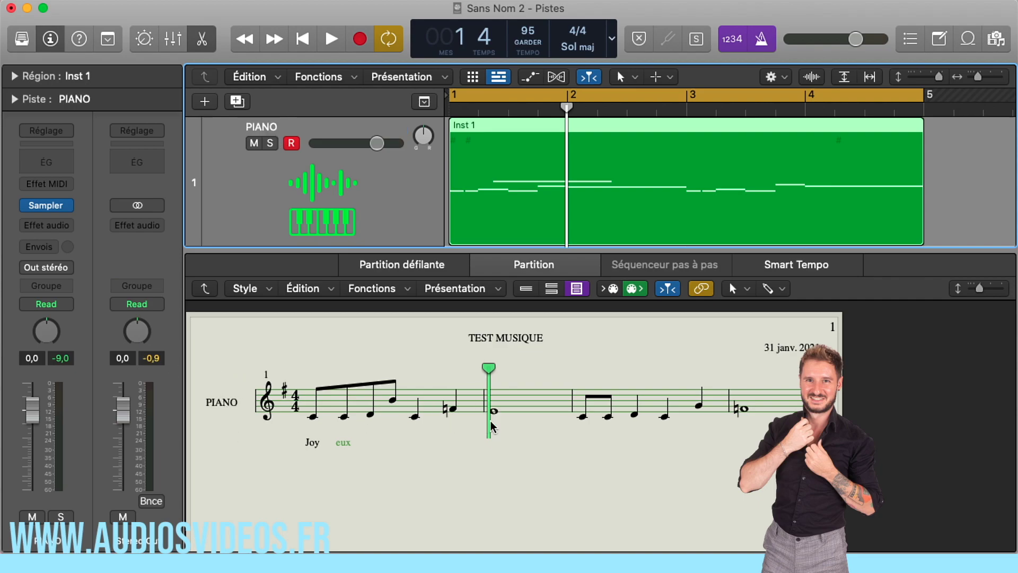
pyautogui.scroll(-1, 459, 211)
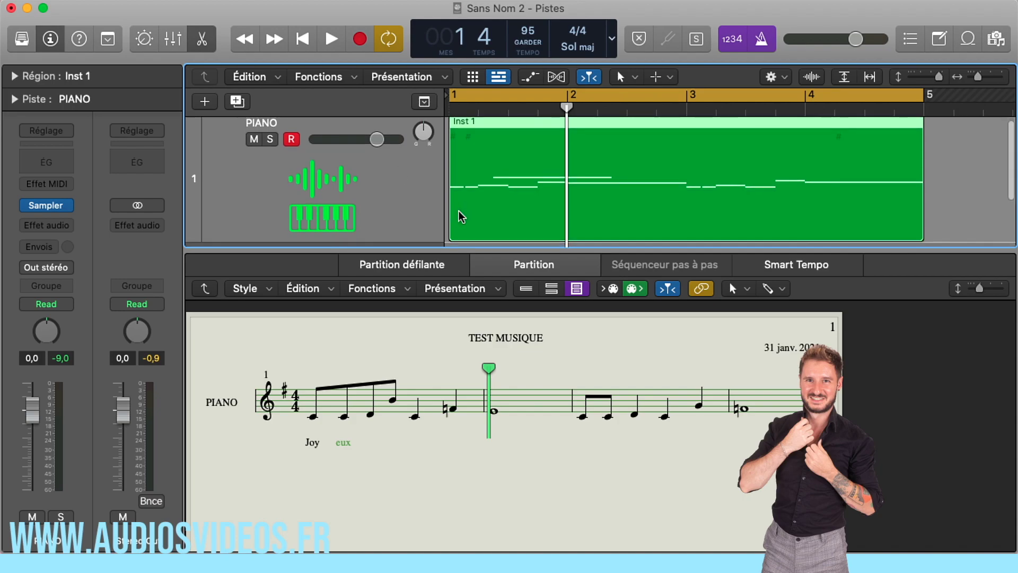
pyautogui.scroll(-3, 460, 211)
pyautogui.scroll(3, 272, 166)
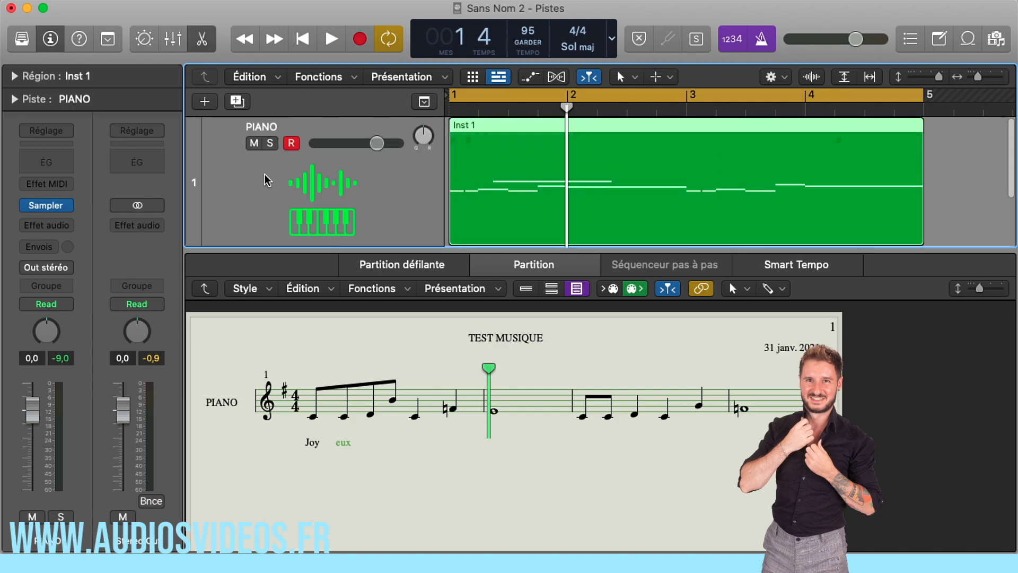
pyautogui.click(212, 37)
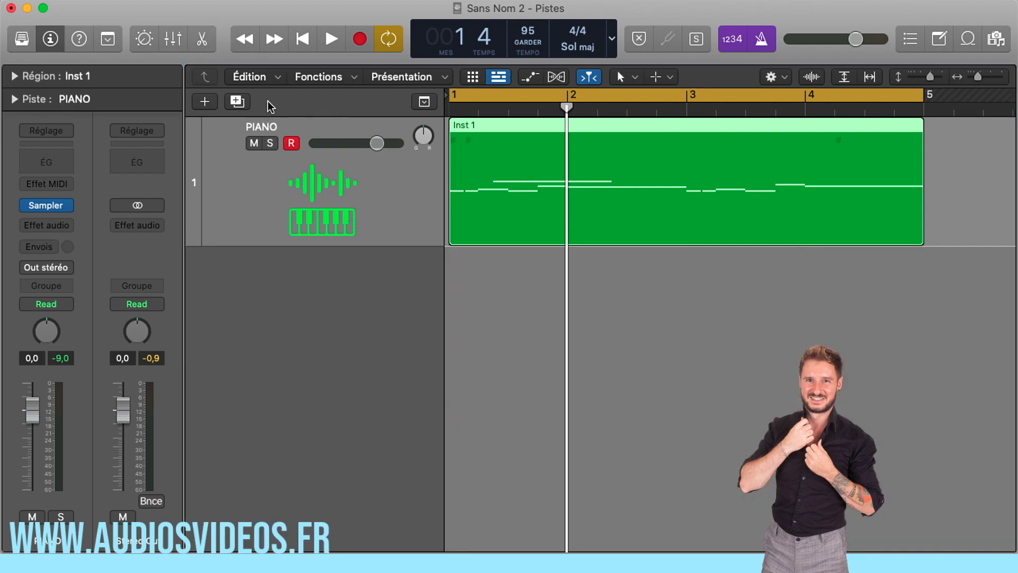
pyautogui.click(204, 41)
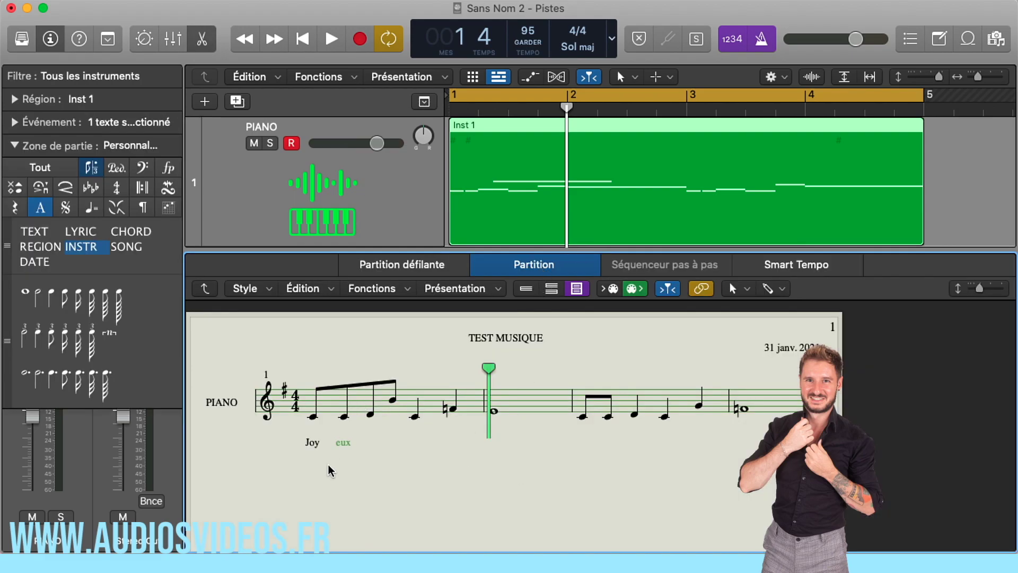
pyautogui.scroll(-2, 334, 467)
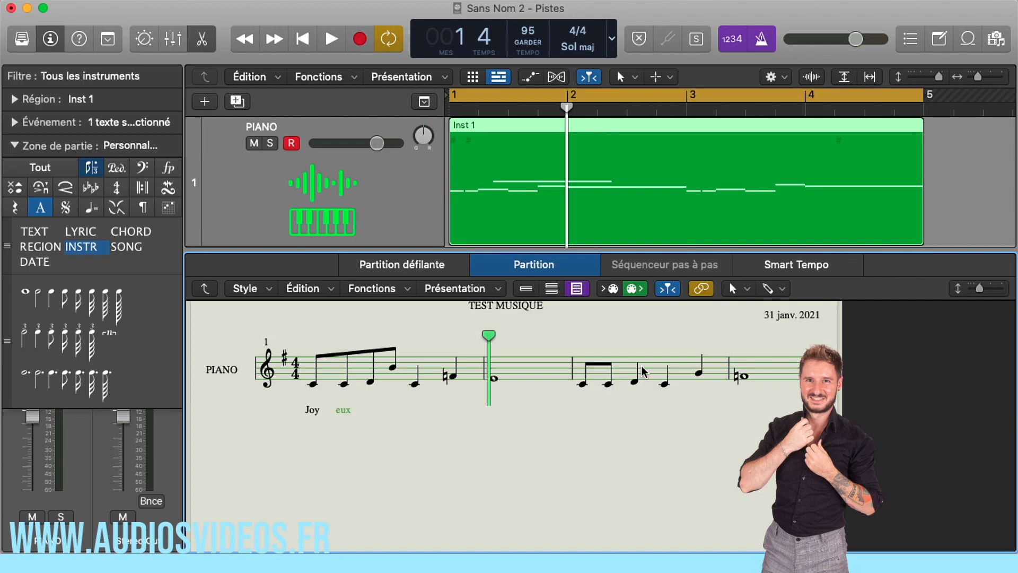
pyautogui.scroll(2, 705, 377)
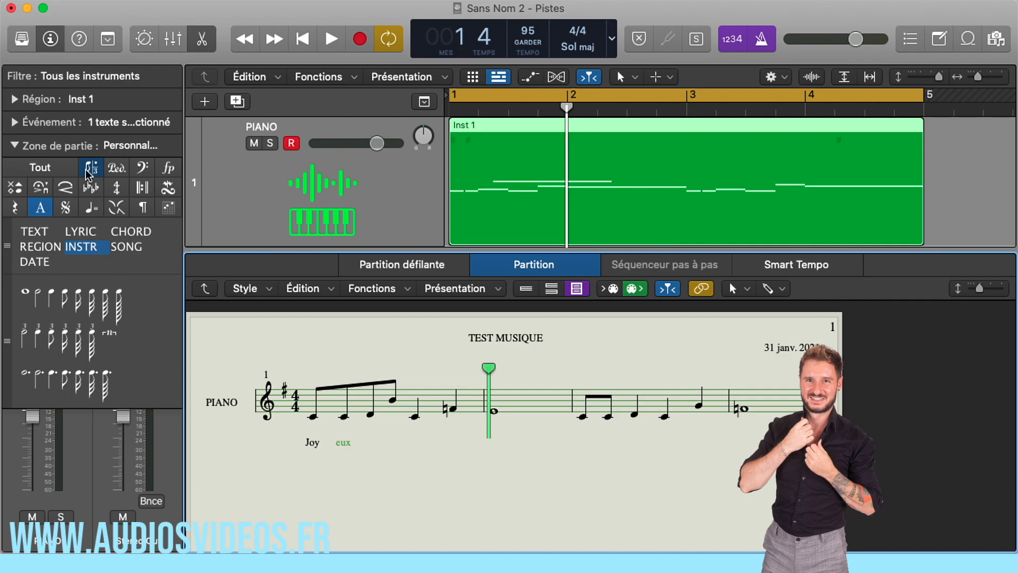
# - Show all symbol groups in the part box and move the playhead to the start of bar 1
pyautogui.click(42, 170)
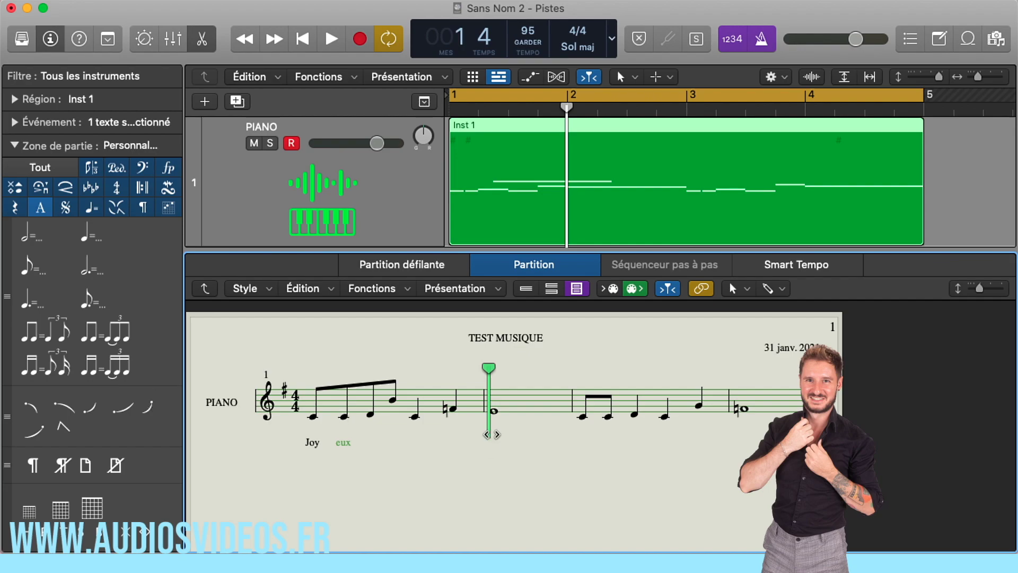
pyautogui.moveTo(486, 367); pyautogui.dragTo(249, 365)
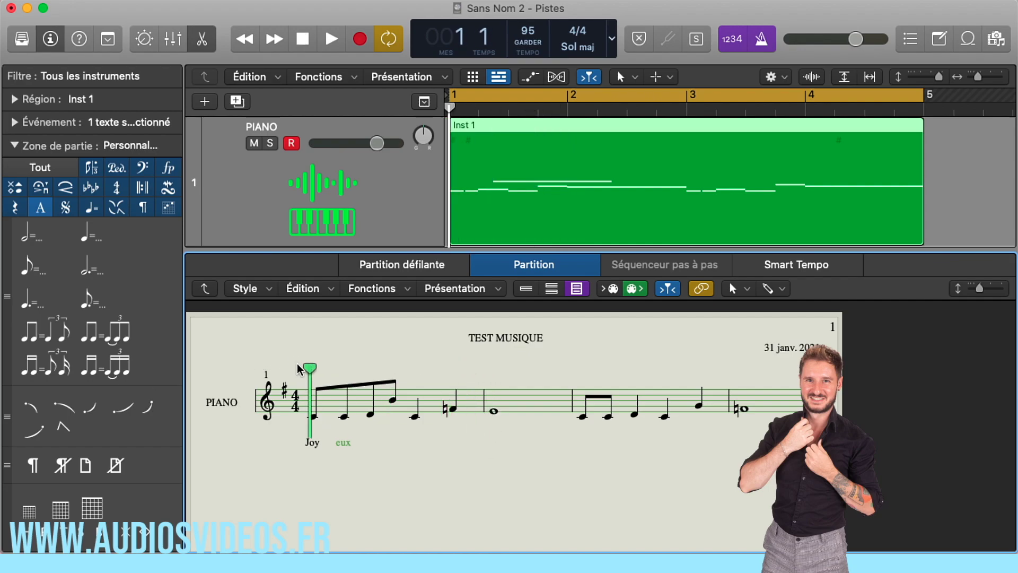